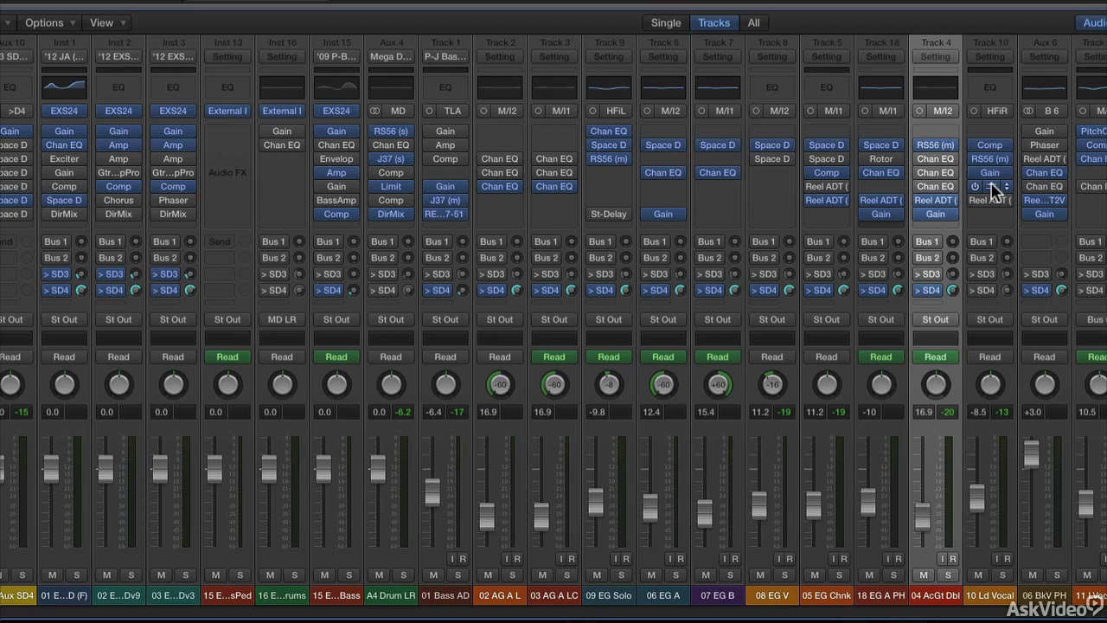
- Open the Reel ADT plug-ins on tracks 10 Ld Vocal, 18 EG A PH, 04 AcGt Dbl and 06 BkV PH in turn
left_click(993, 192)
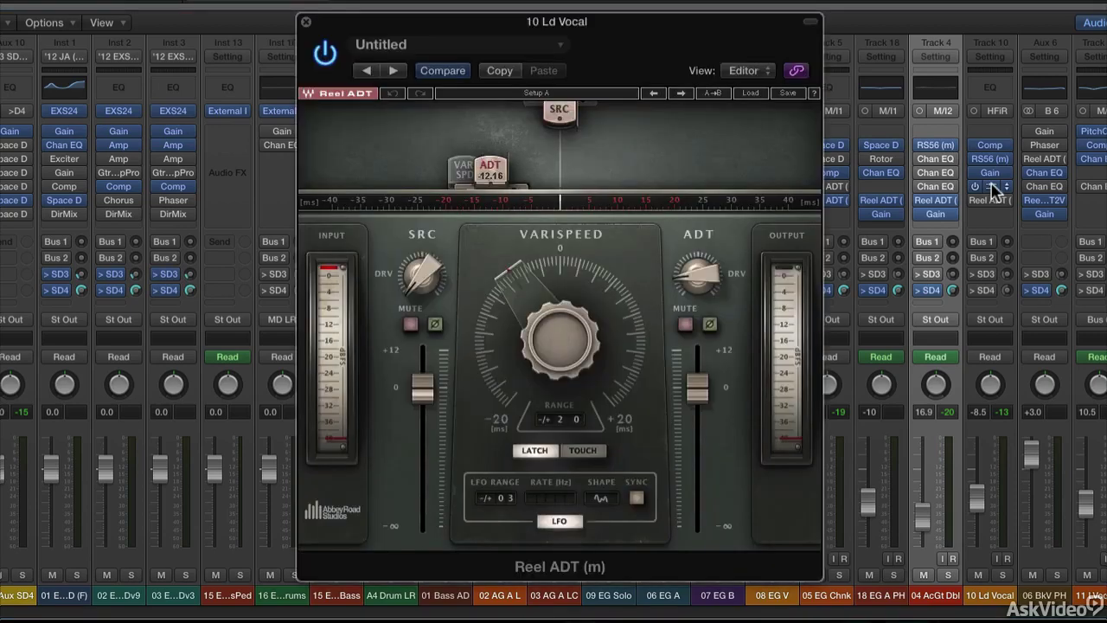
left_click(884, 201)
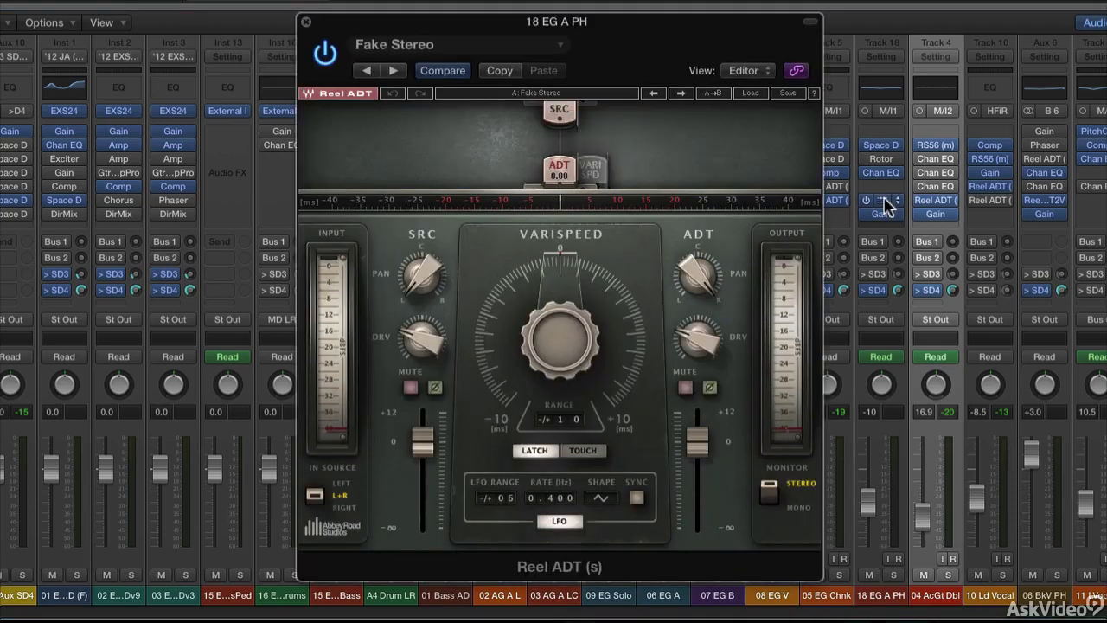
left_click(941, 207)
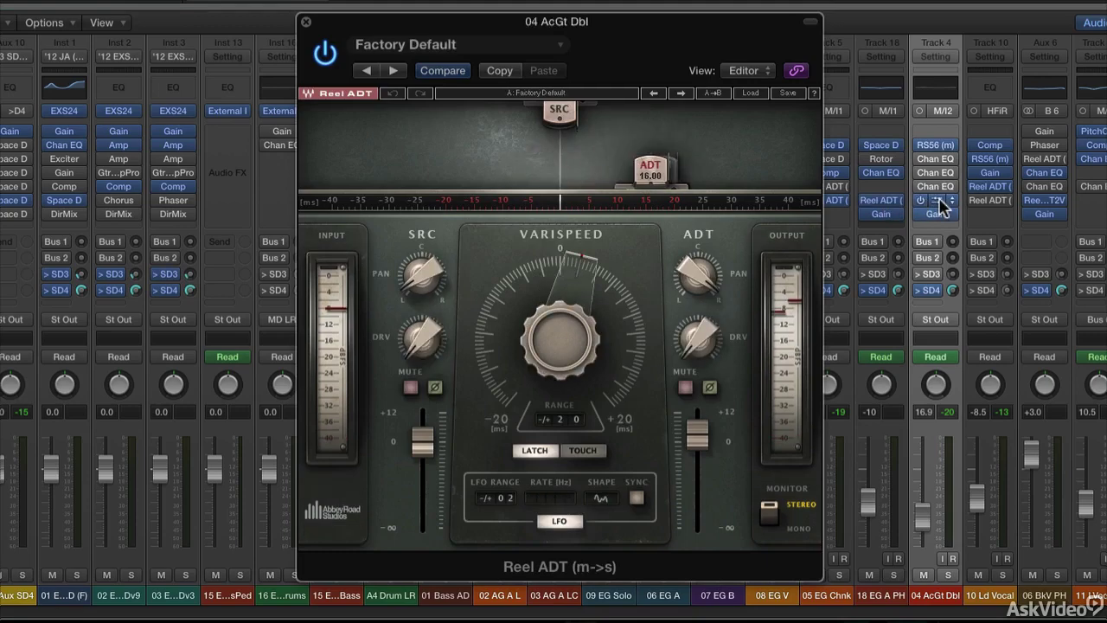
left_click(1044, 201)
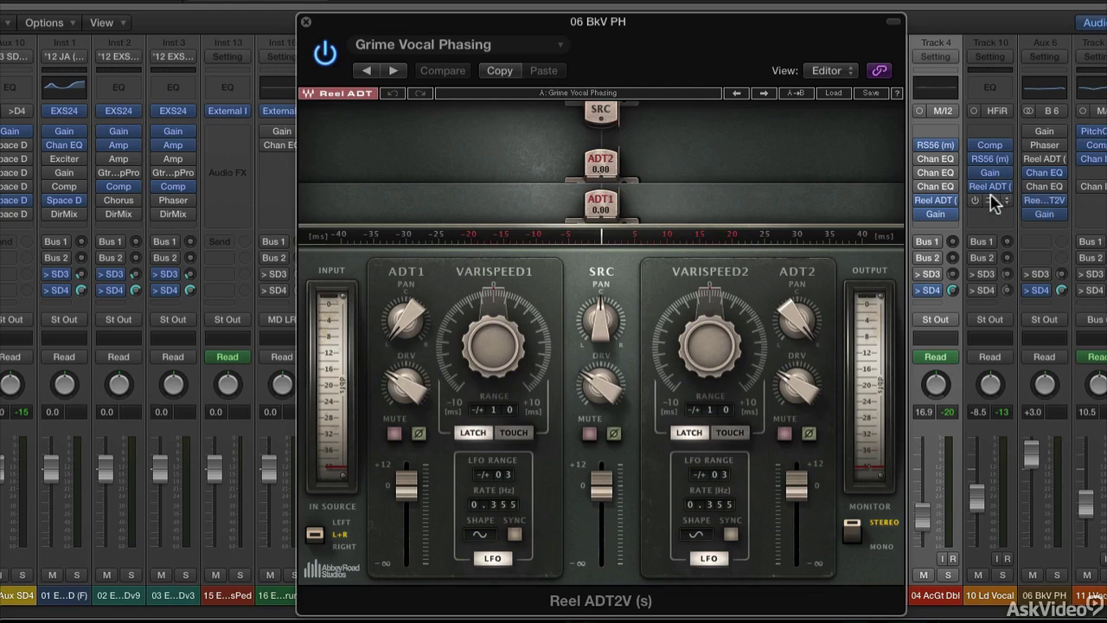
- Solo 04 AcGt Dbl, centre its Reel ADT source and ADT pans, then shift the ADT pan
left_click(937, 200)
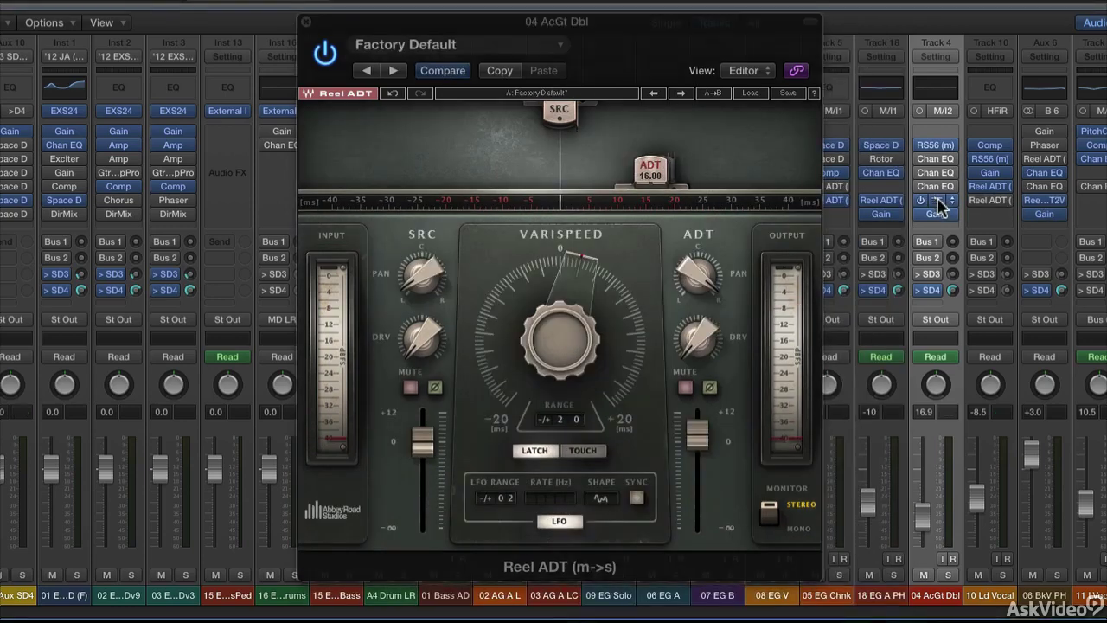
left_click(947, 575)
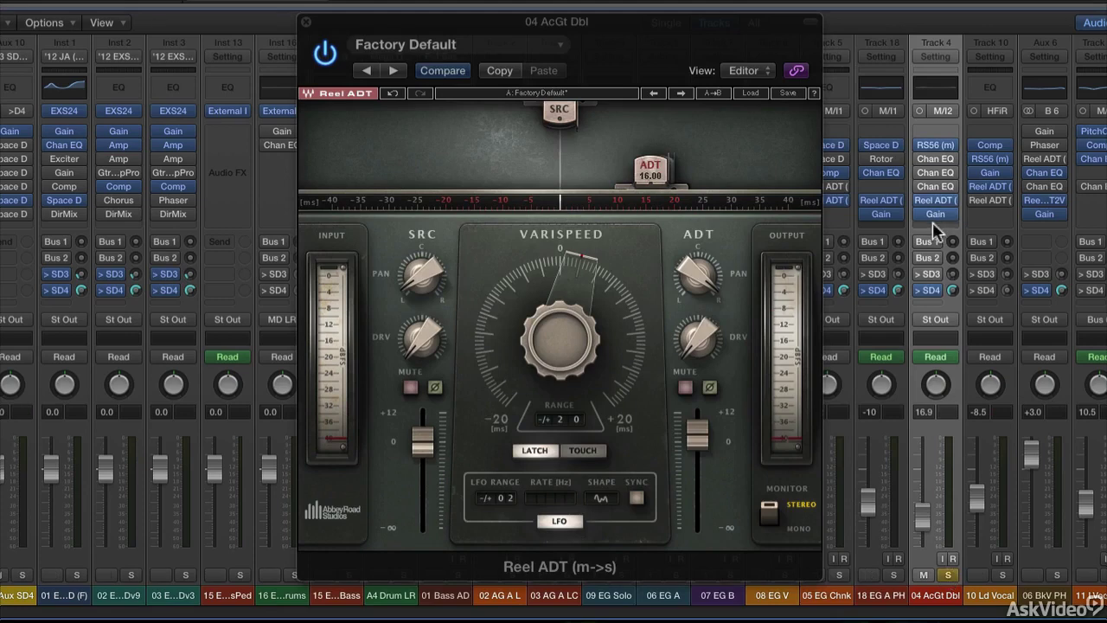
left_click(698, 274, "alt")
left_click(418, 269, "alt")
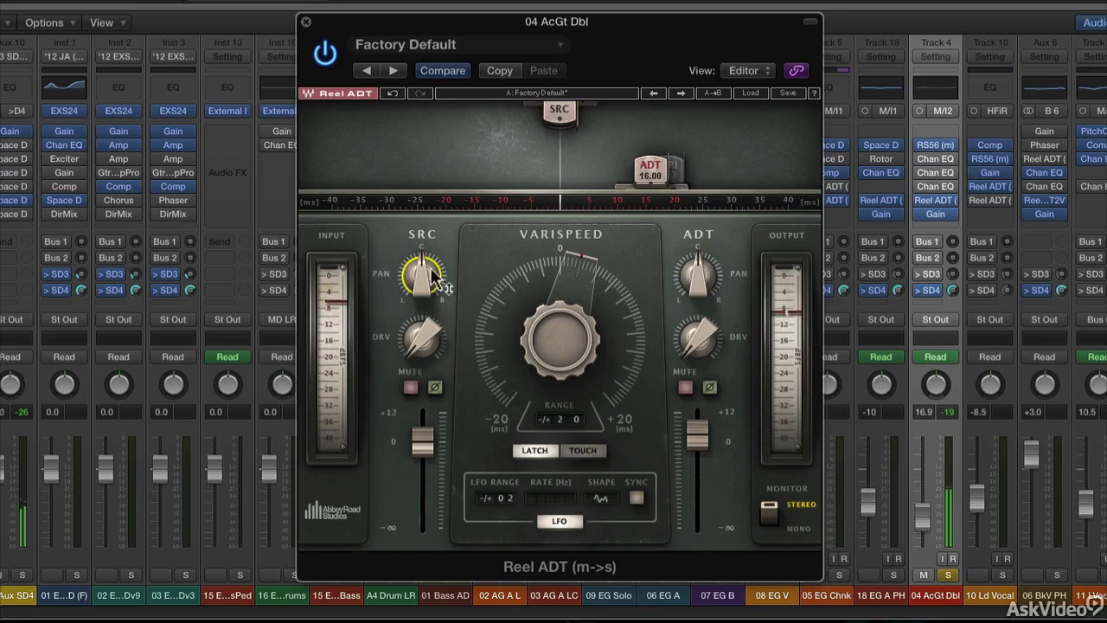
mouse_move(697, 278)
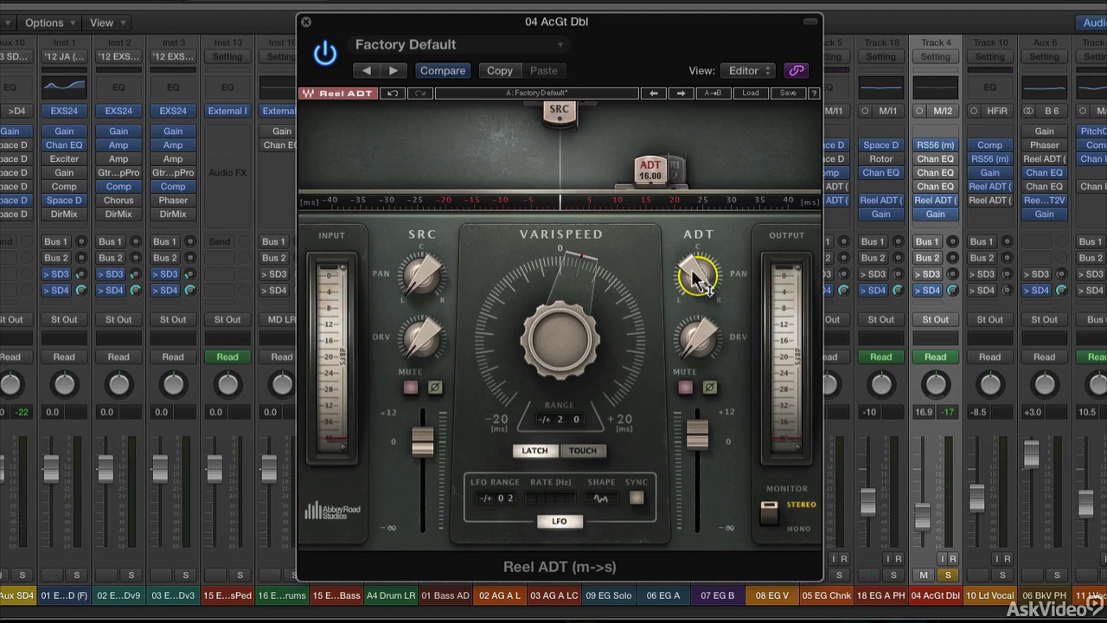
left_click_drag(697, 277, 763, 255)
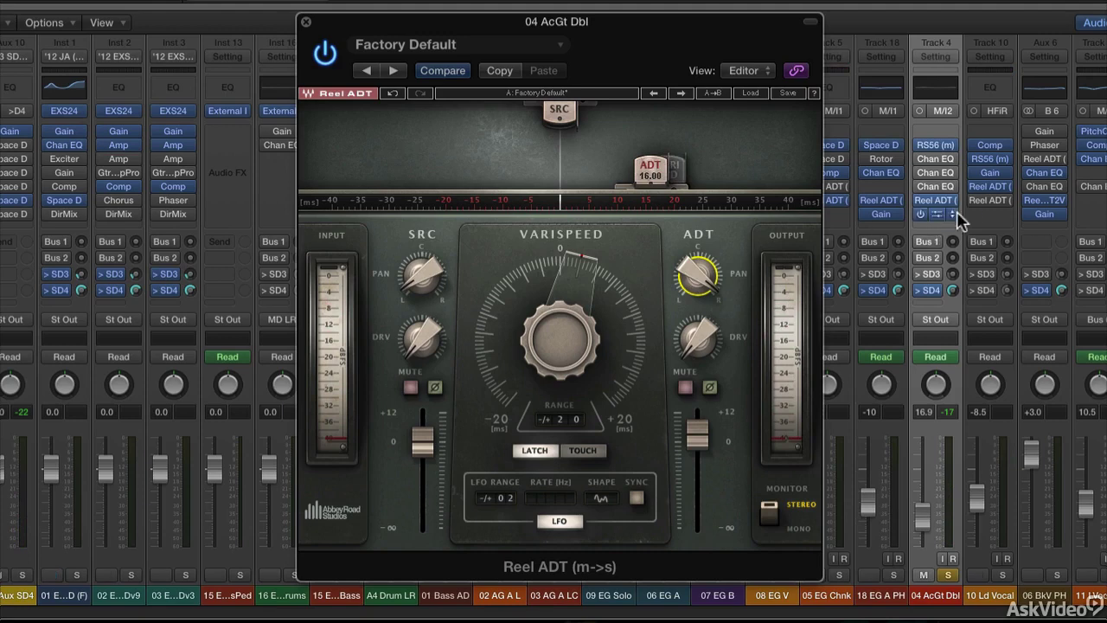
- Show the Reel ADT plug-in window for the 10 Ld Vocal track
left_click(992, 200)
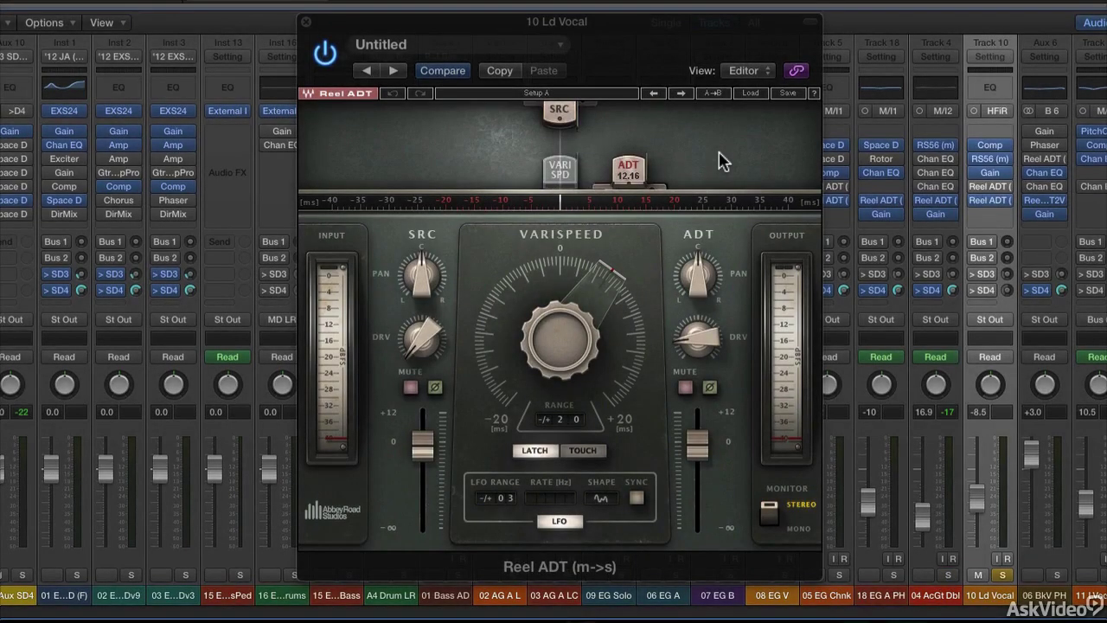
left_click_drag(627, 170, 488, 173)
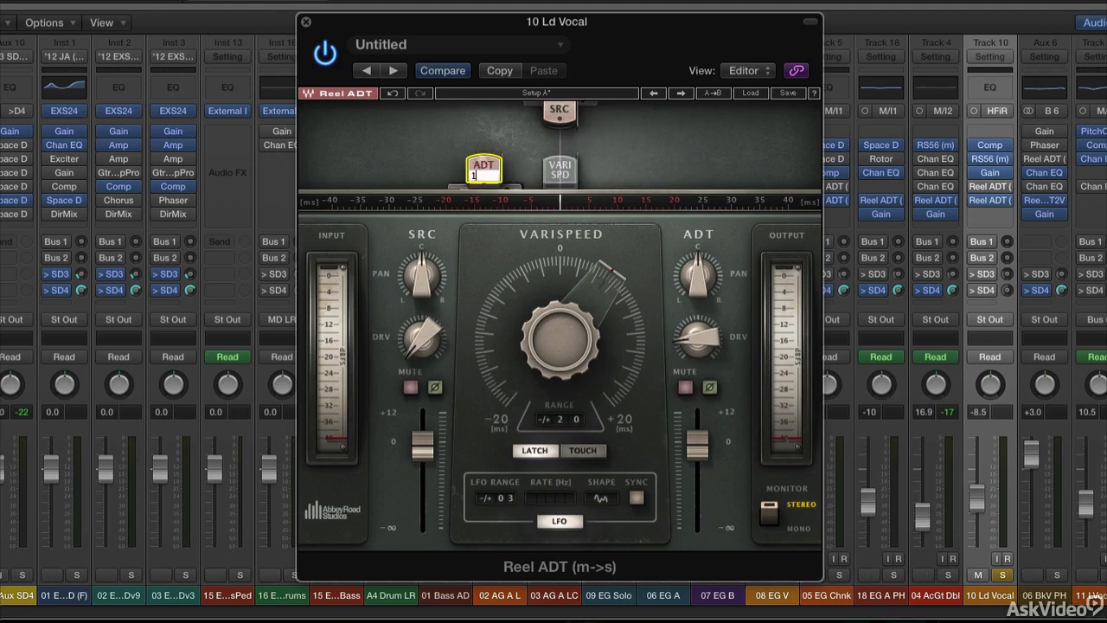
left_click(487, 173, "alt")
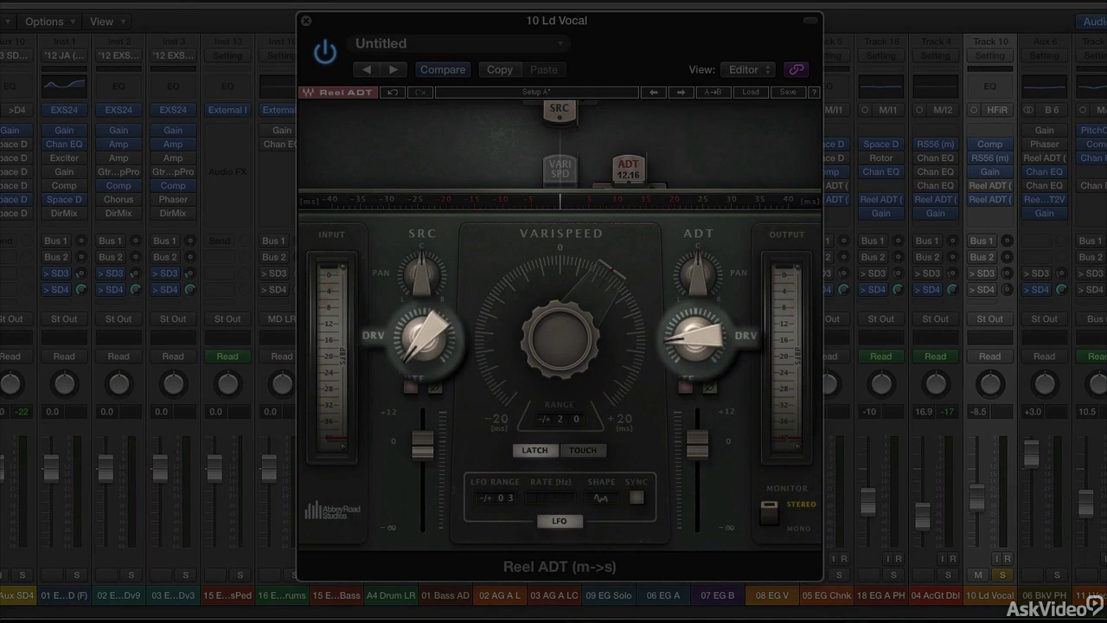
- Raise the lead vocal's ADT drive (DRV) to 30
mouse_move(690, 332)
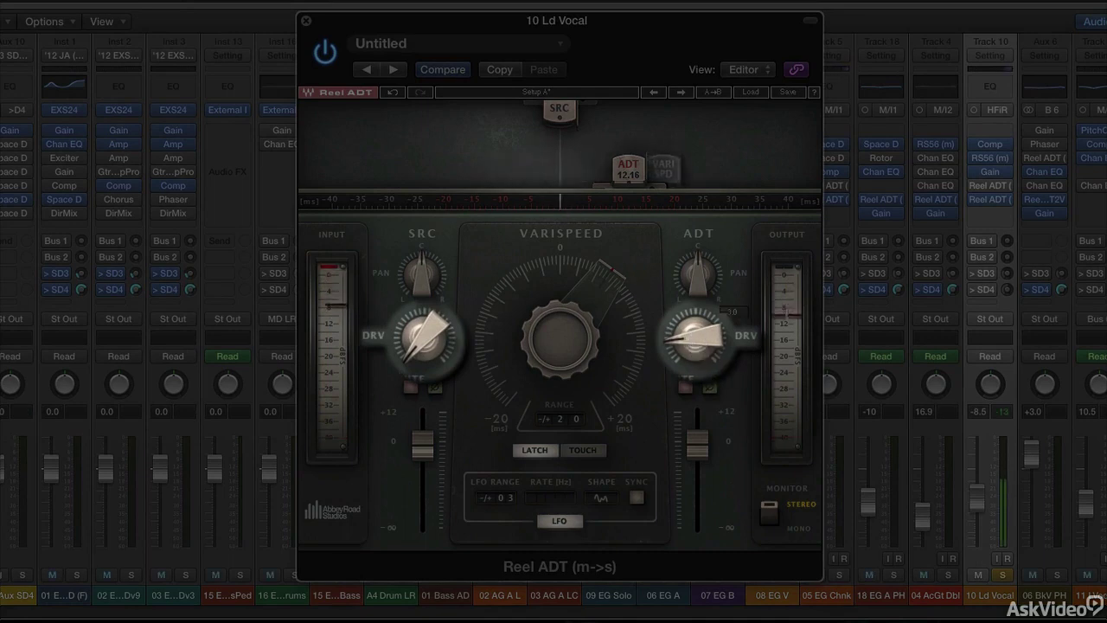
mouse_move(690, 332)
left_mouse_down()
mouse_move(683, 372)
mouse_move(694, 343)
mouse_move(686, 320)
mouse_move(696, 333)
mouse_move(696, 321)
left_mouse_up()
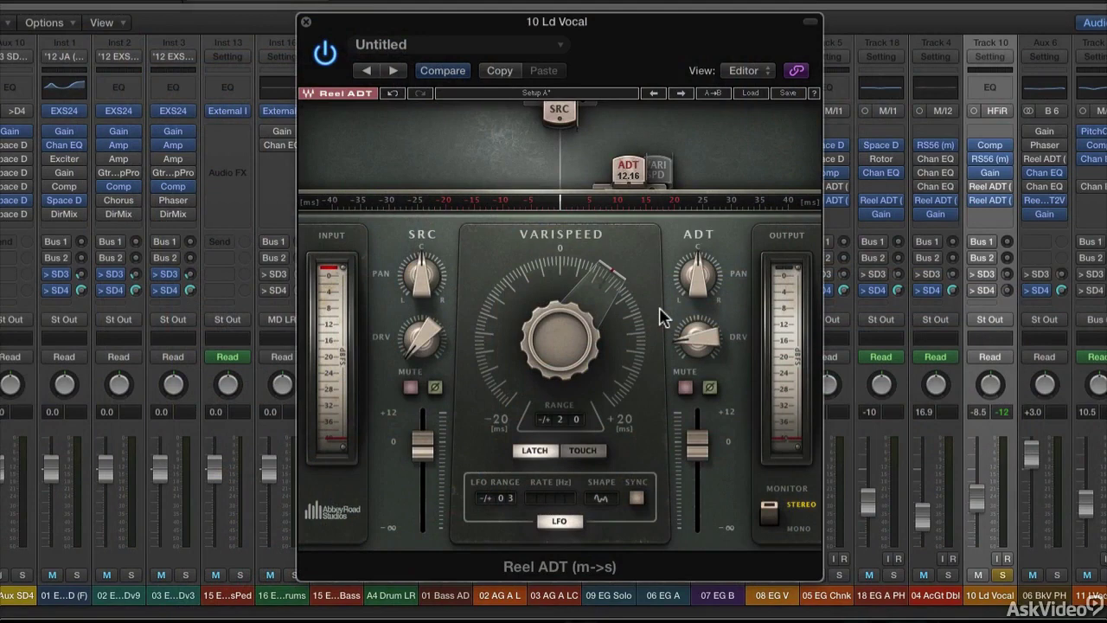
left_click(557, 522)
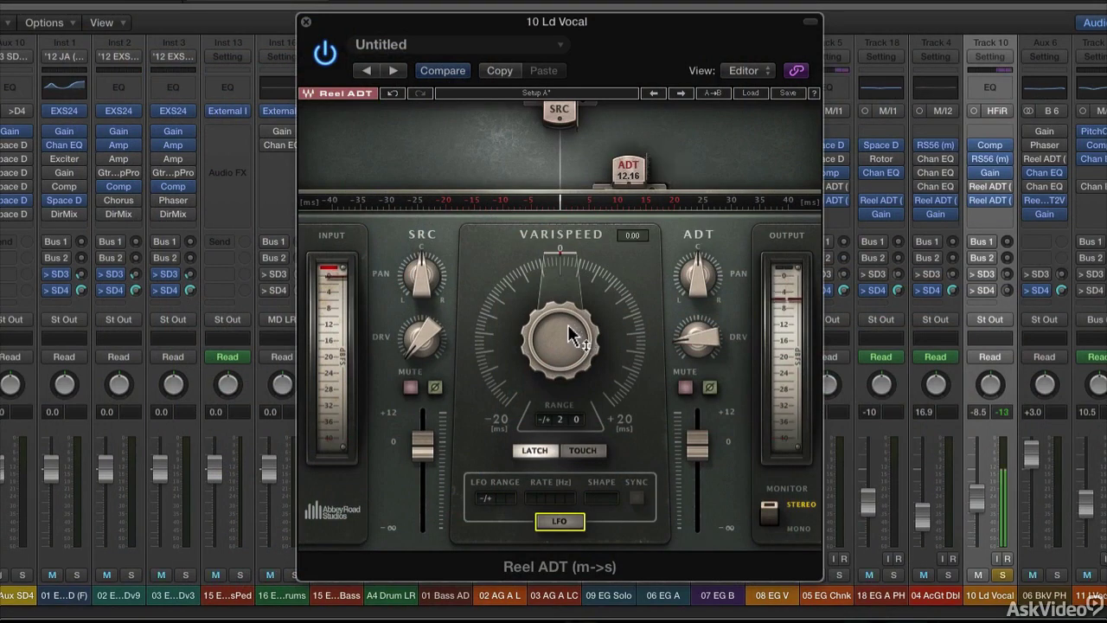
mouse_move(574, 333)
left_mouse_down()
mouse_move(574, 353)
mouse_move(574, 315)
left_mouse_up()
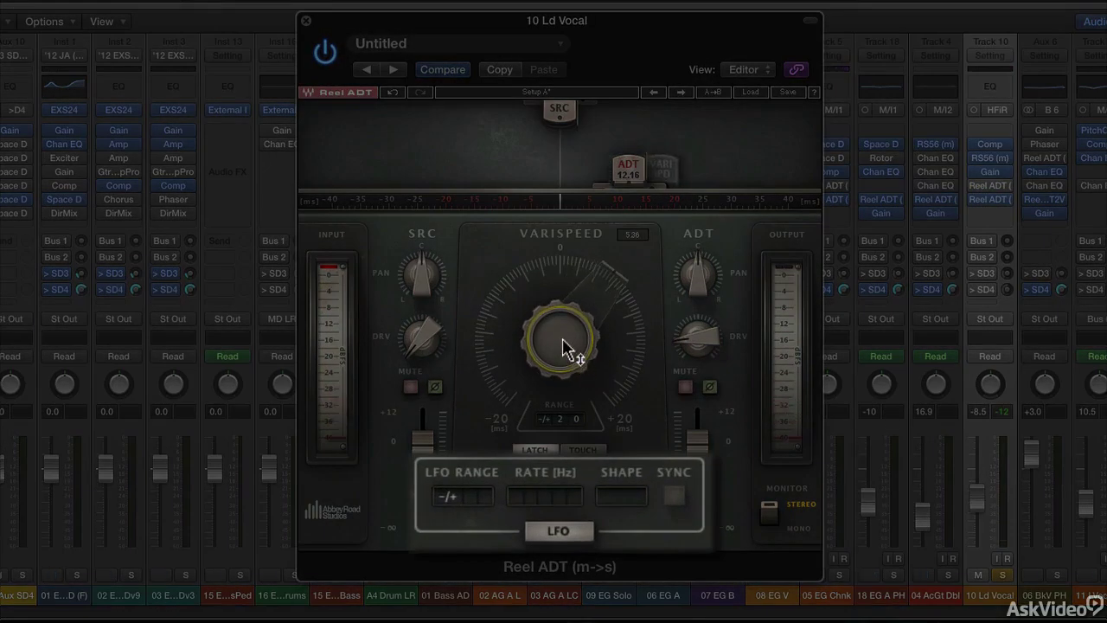
left_click(558, 532)
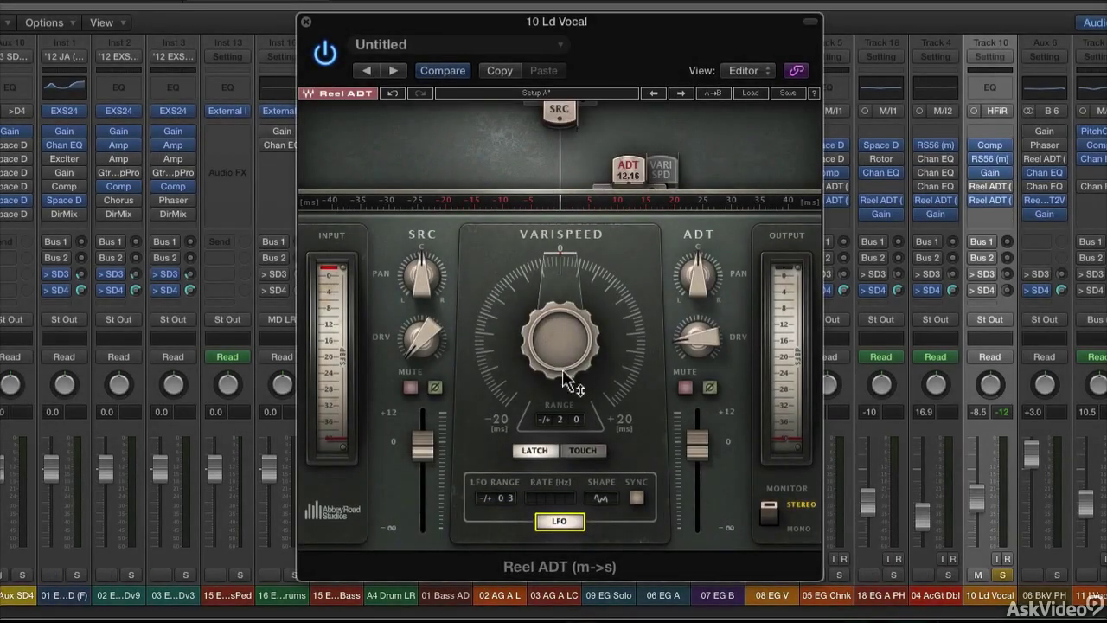
left_click(564, 348)
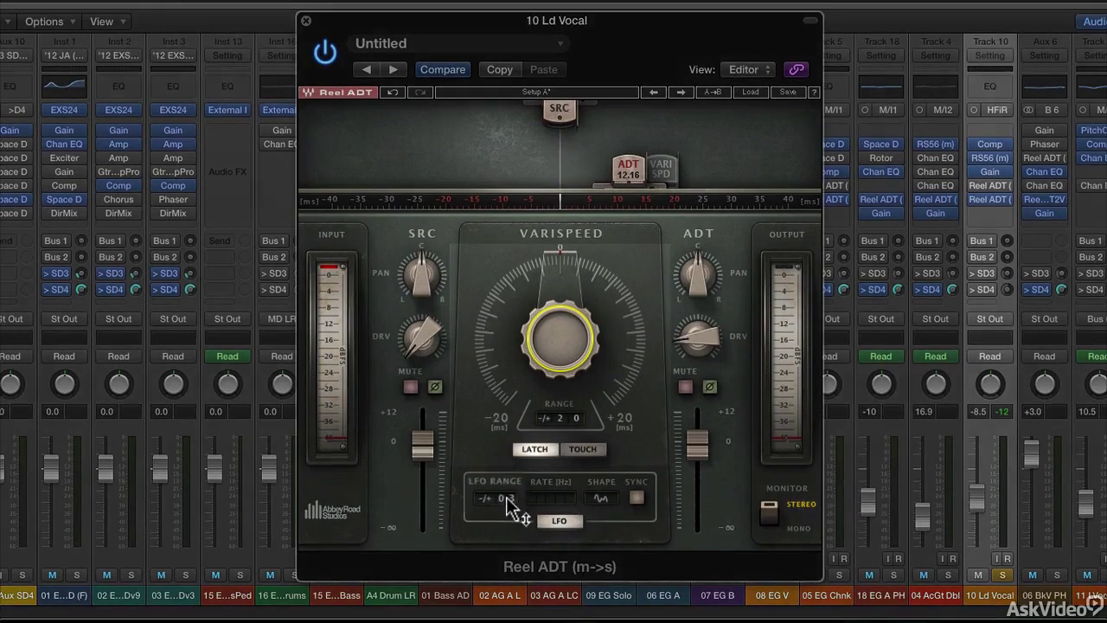
- Set the LFO range to 10, then sweep varispeed up to about 11.52 and down to -11.84
double_click(507, 500)
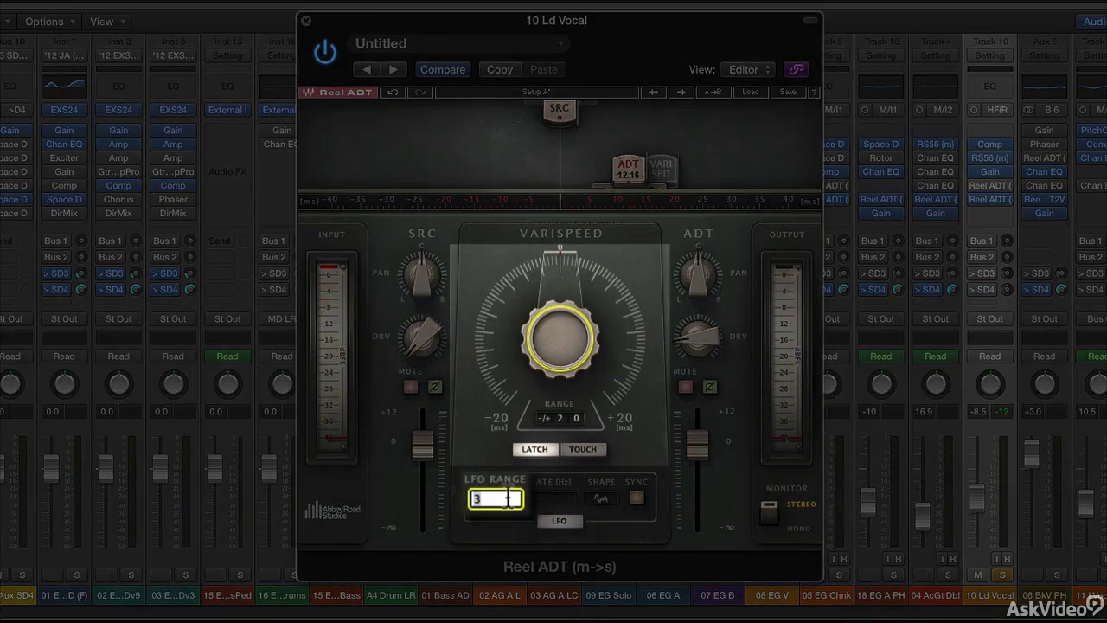
type("10")
key("Return")
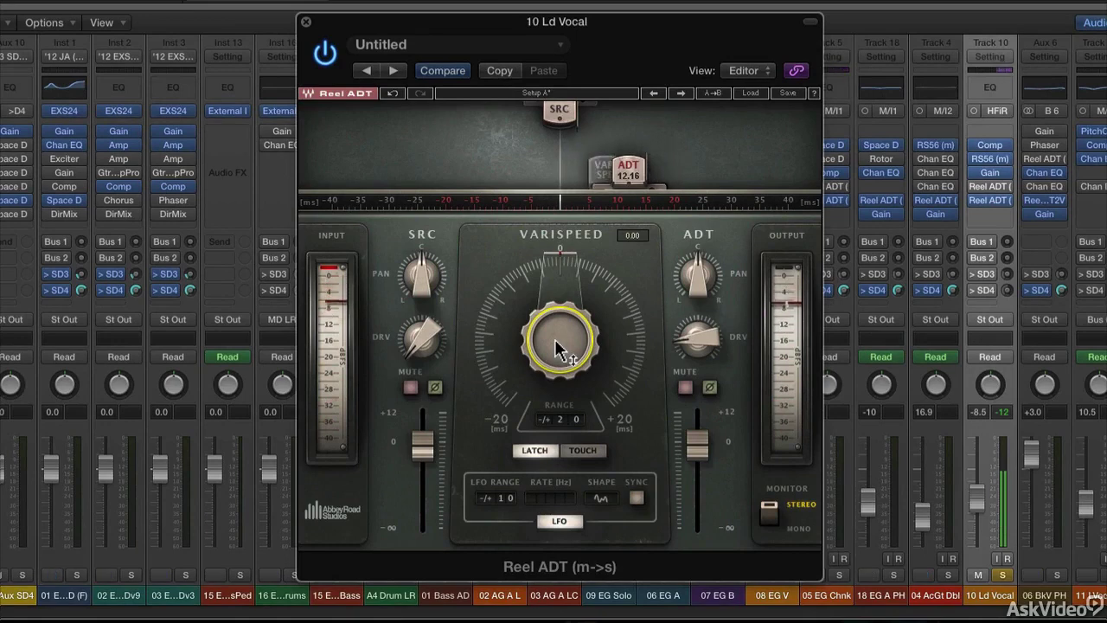
left_click_drag(563, 383, 563, 338)
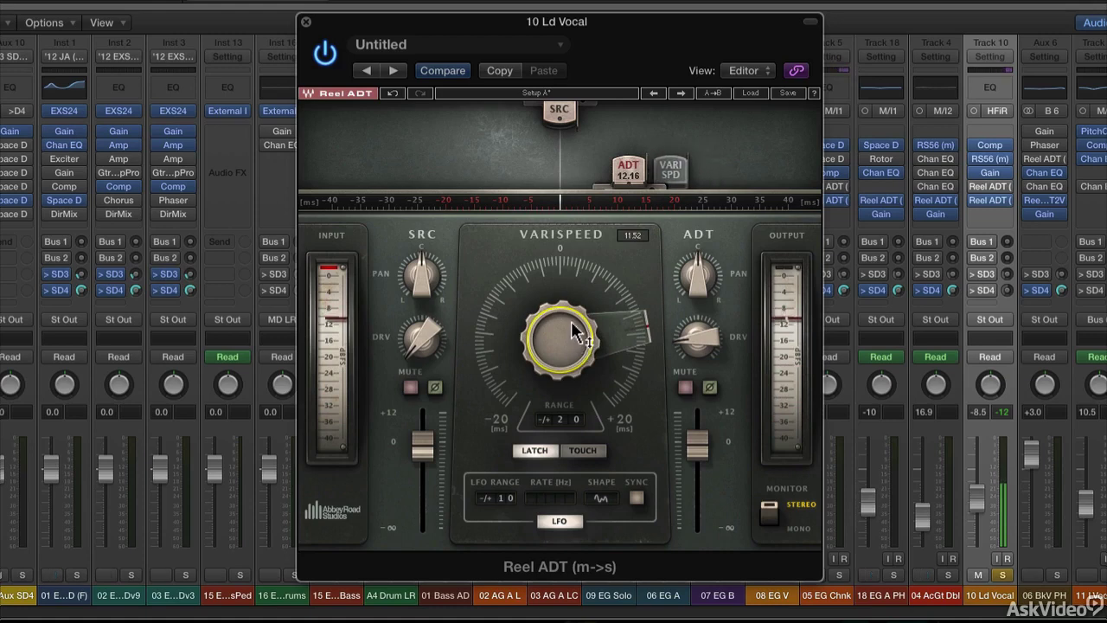
left_click_drag(573, 335, 573, 433)
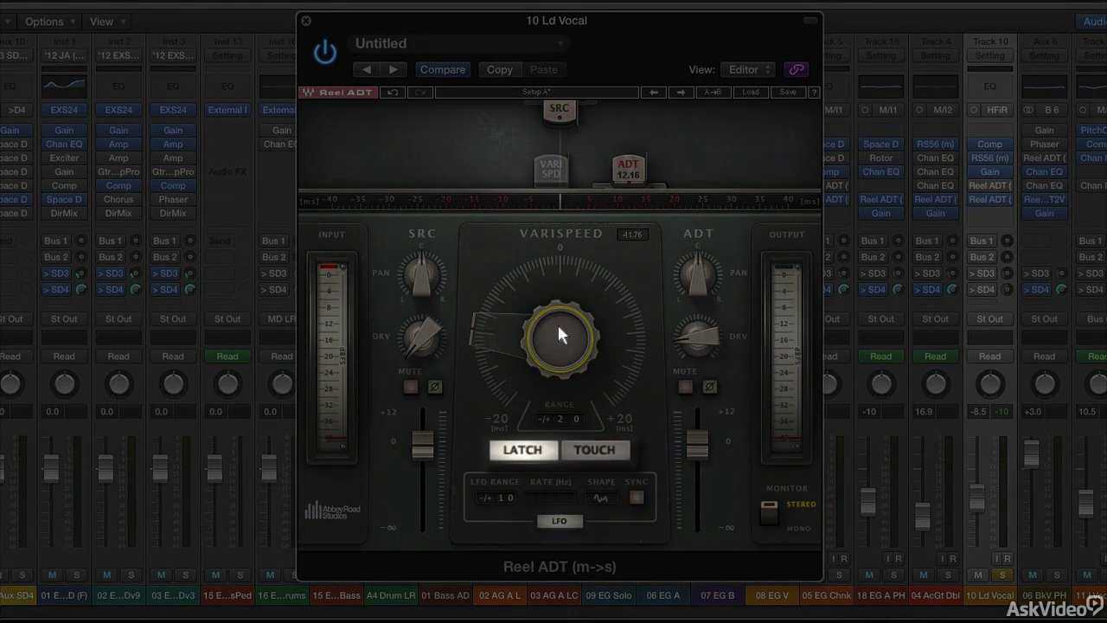
- Enter a varispeed of 5.04, then turn it down to about -10.64
left_click(558, 336)
type("5.04")
key("Return")
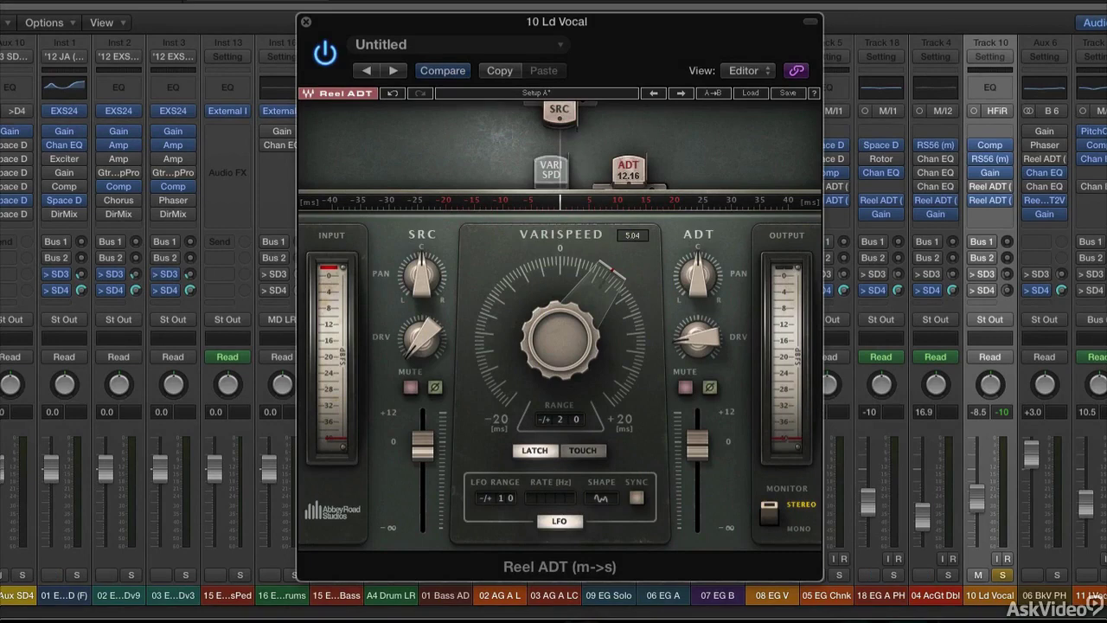
left_click_drag(574, 339, 550, 324)
- Switch varispeed to touch mode with a ±5 ms range and test it springing back to 0.00
left_click(581, 450)
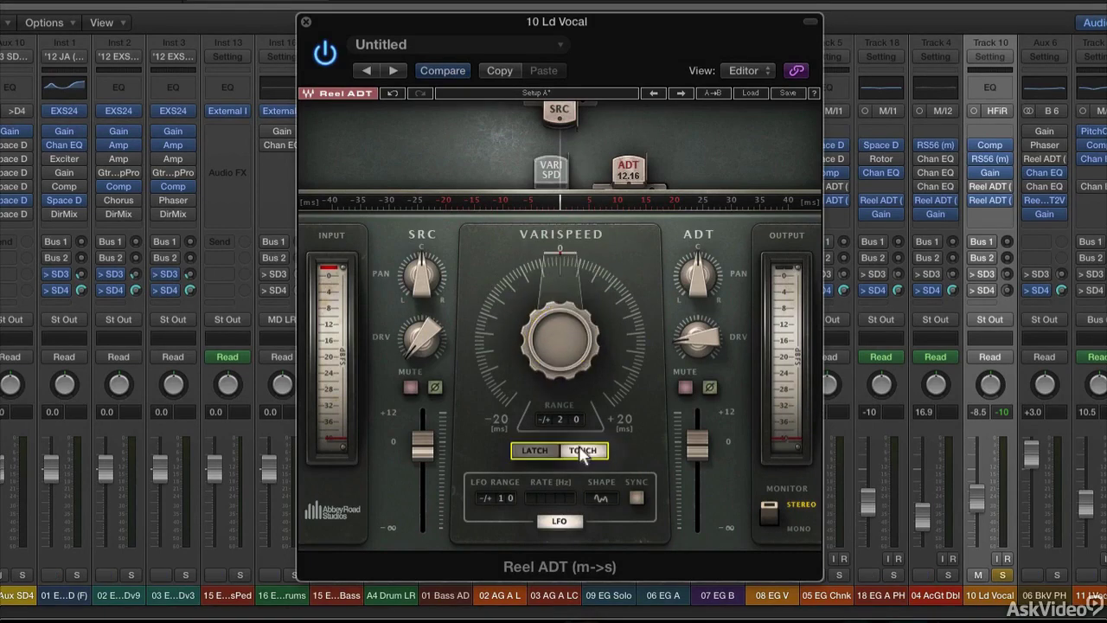
mouse_move(571, 378)
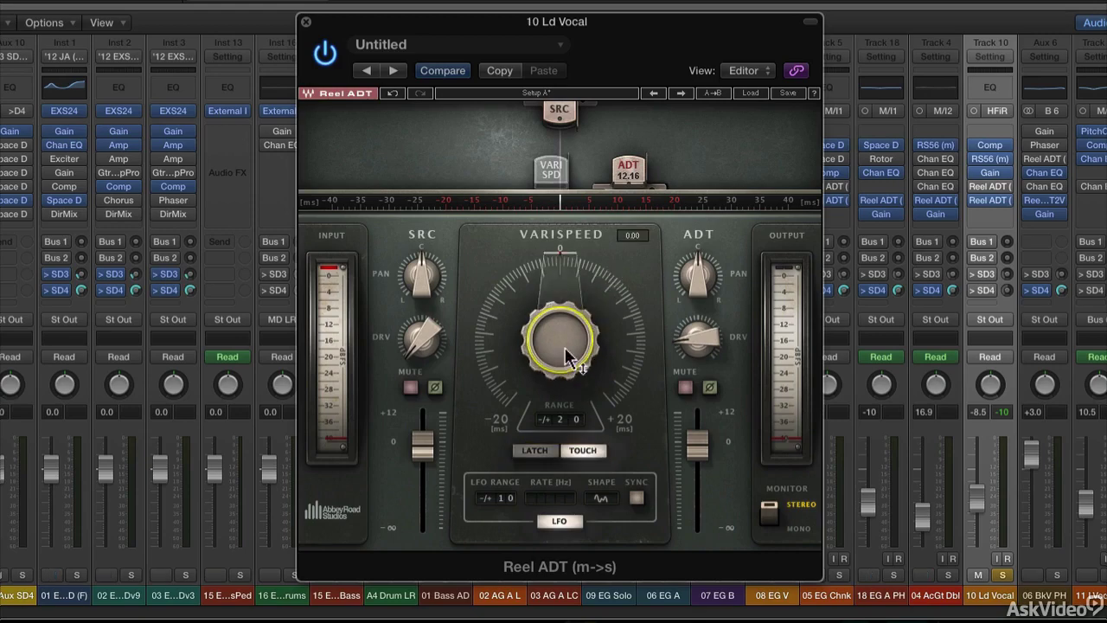
left_click_drag(564, 346, 575, 329)
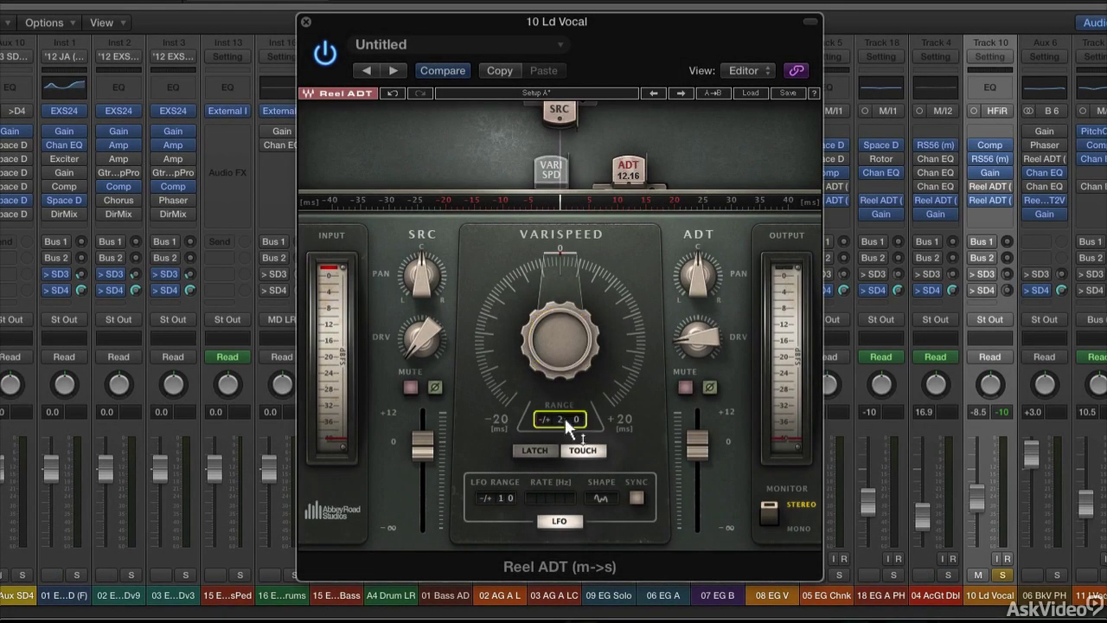
key("Return")
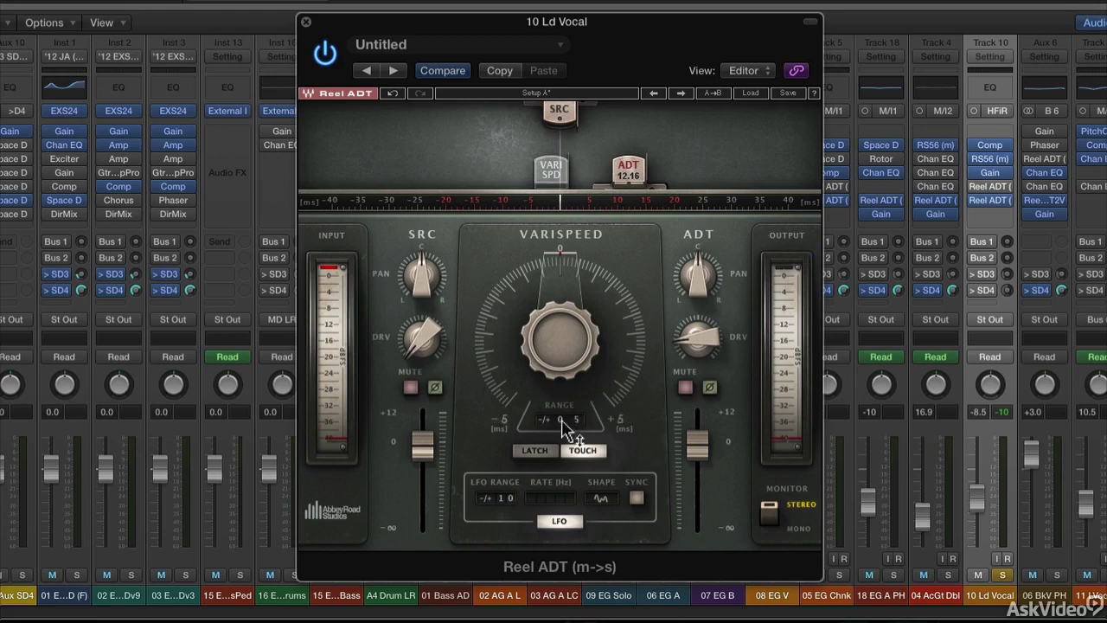
left_click_drag(558, 346, 563, 407)
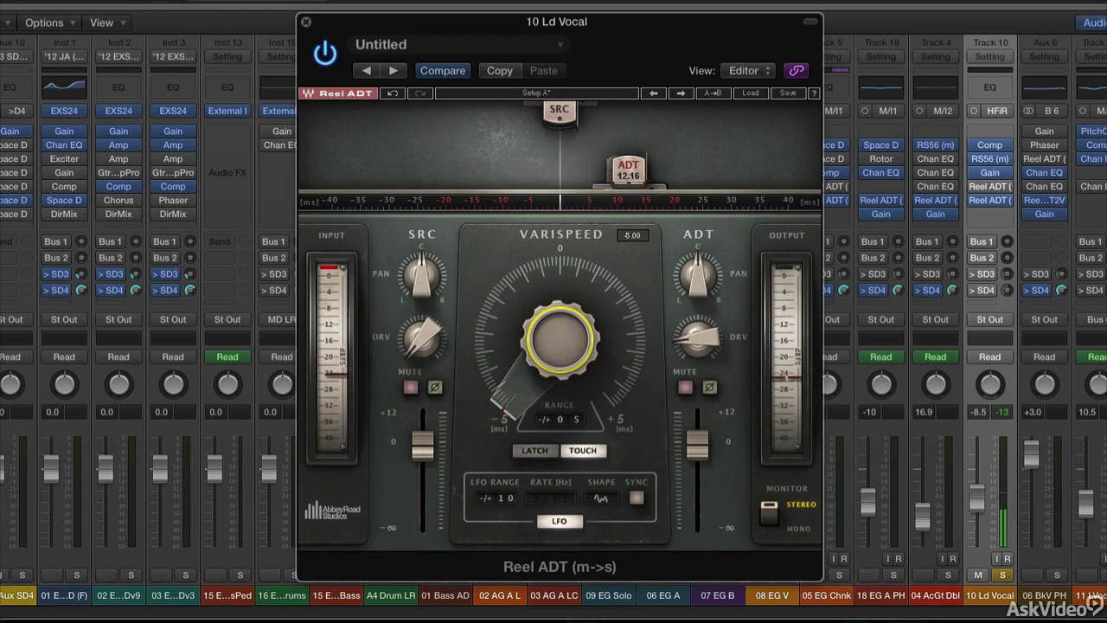
left_click(560, 338, "alt")
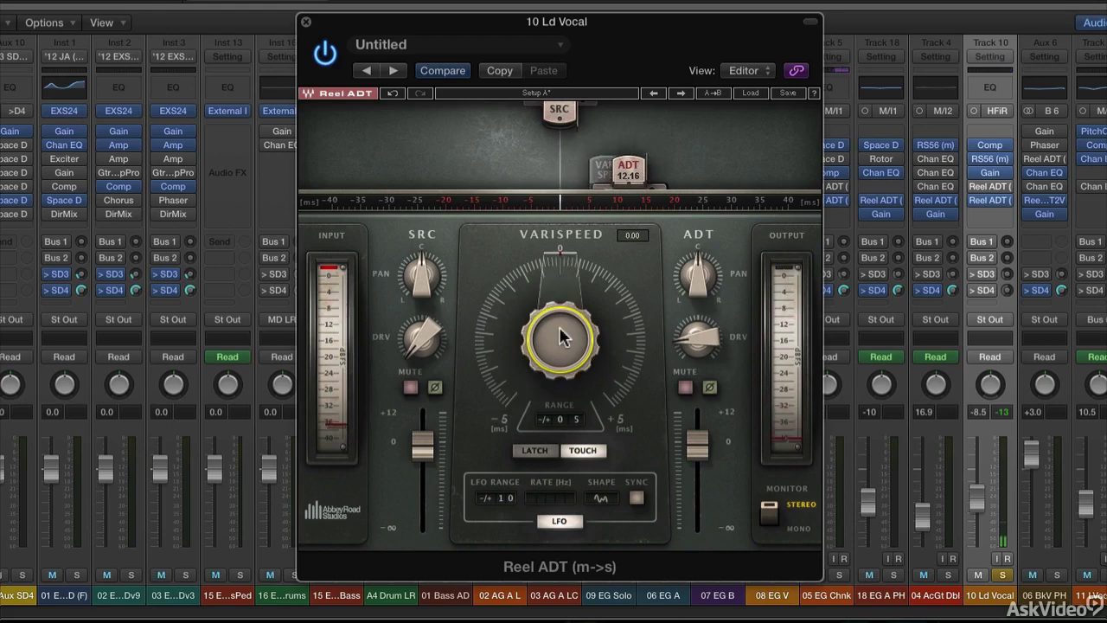